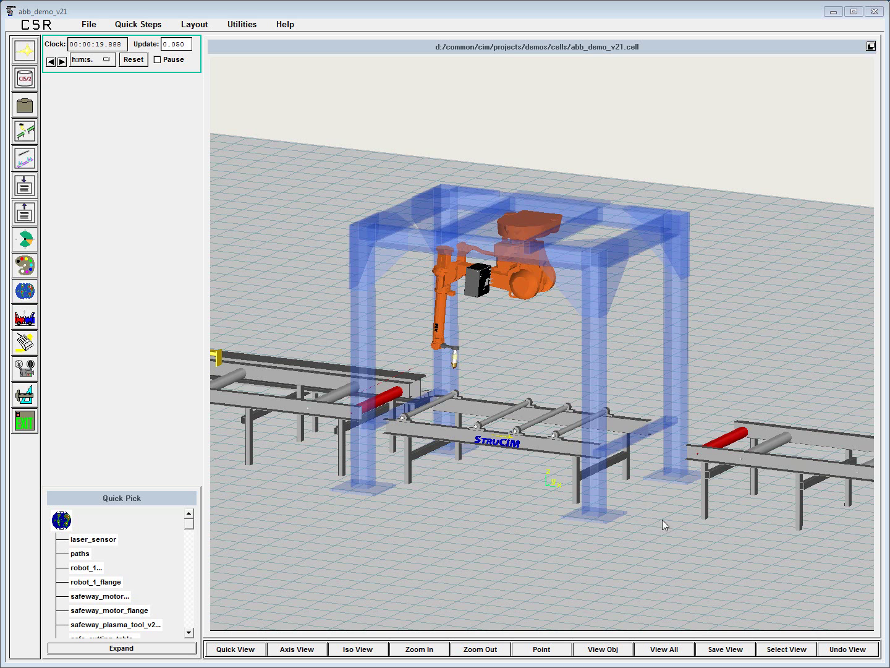
View the workcell from the saved LOGO view and return to the saved GOOD view
{"action": "left_click", "coordinate": [772, 657]}
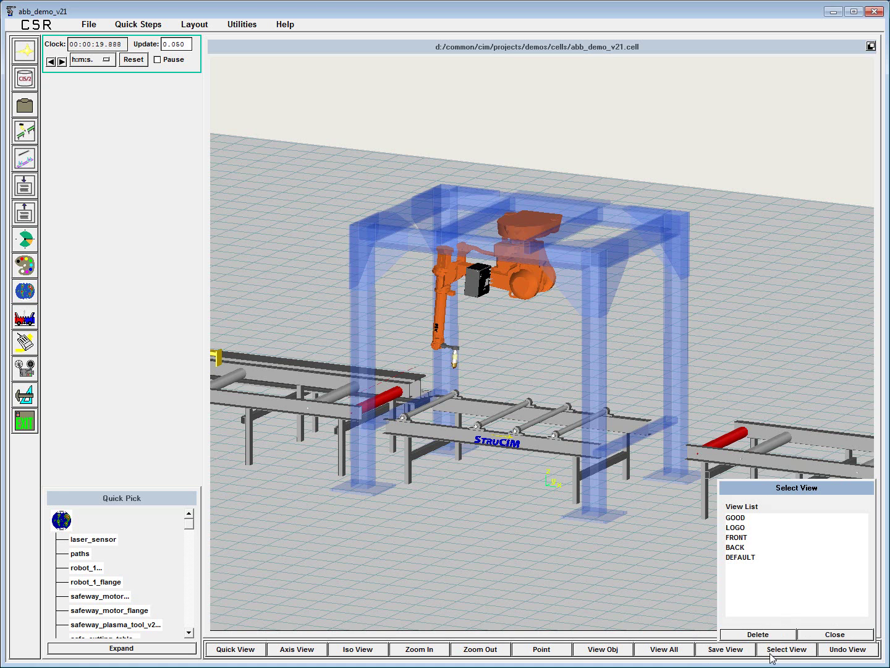
{"action": "left_click", "coordinate": [745, 530]}
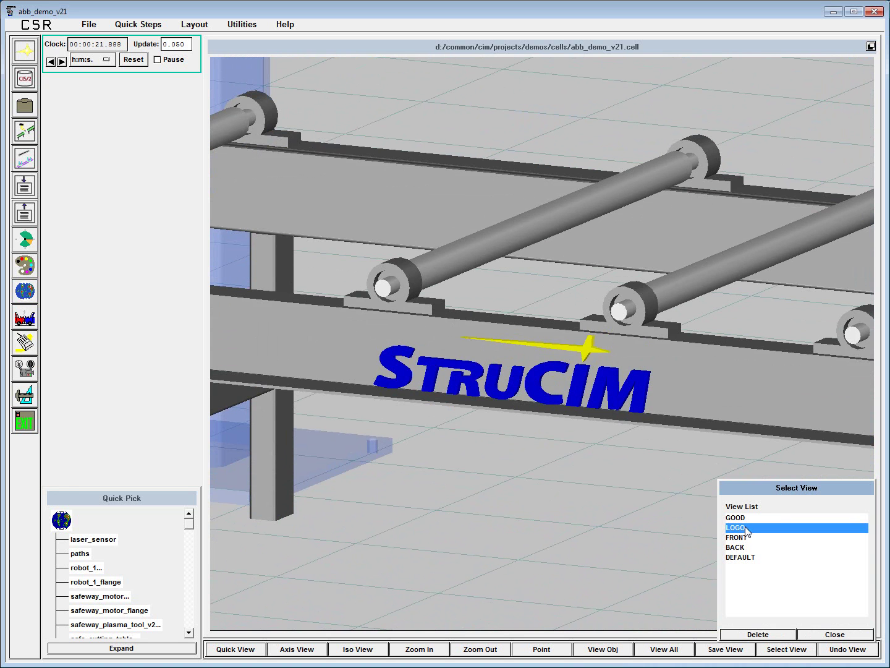
{"action": "left_click", "coordinate": [745, 521]}
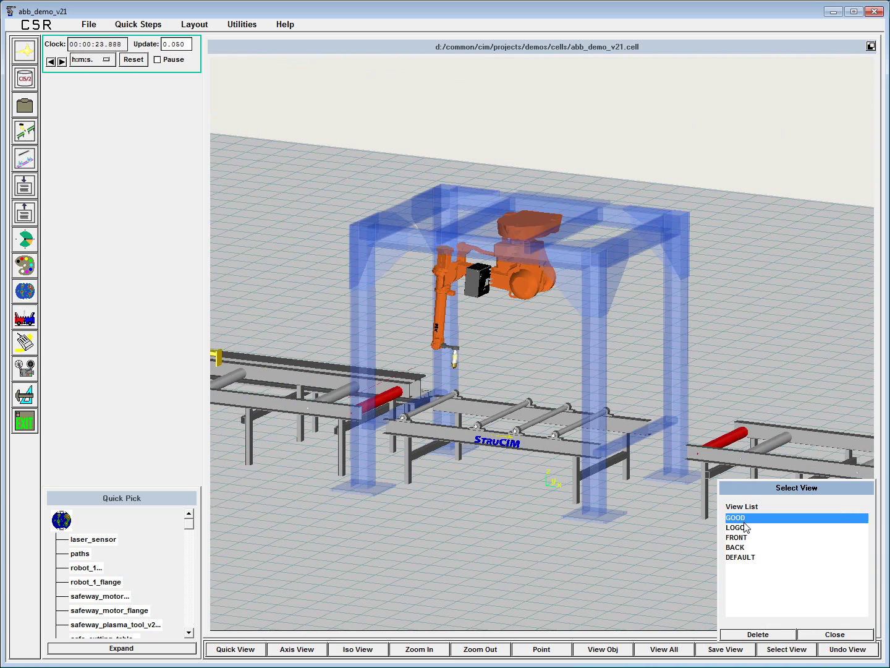
{"action": "left_click", "coordinate": [834, 635]}
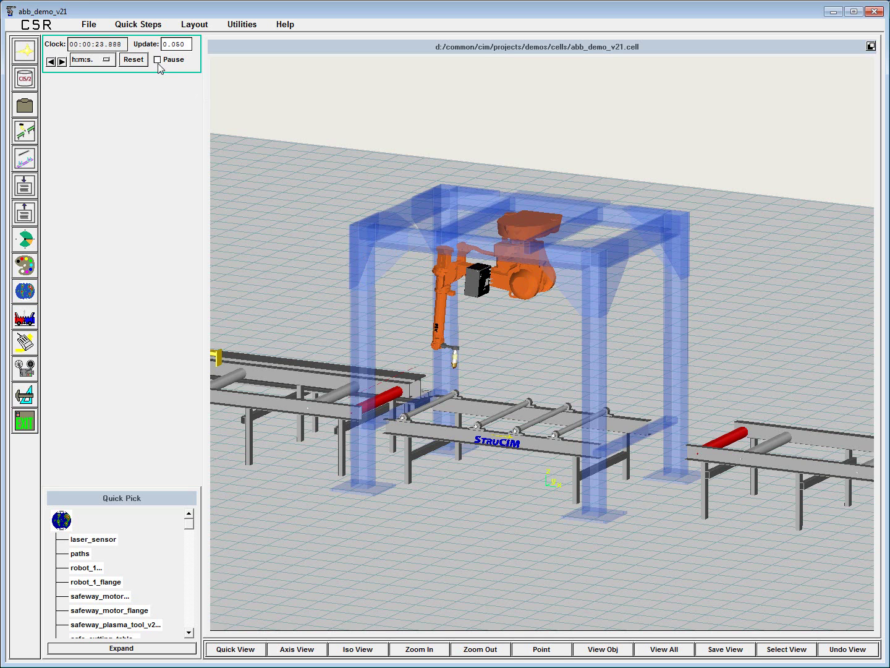
Import the DSTV part B_104 from the strucim directory at the world origin
{"action": "left_click", "coordinate": [97, 26]}
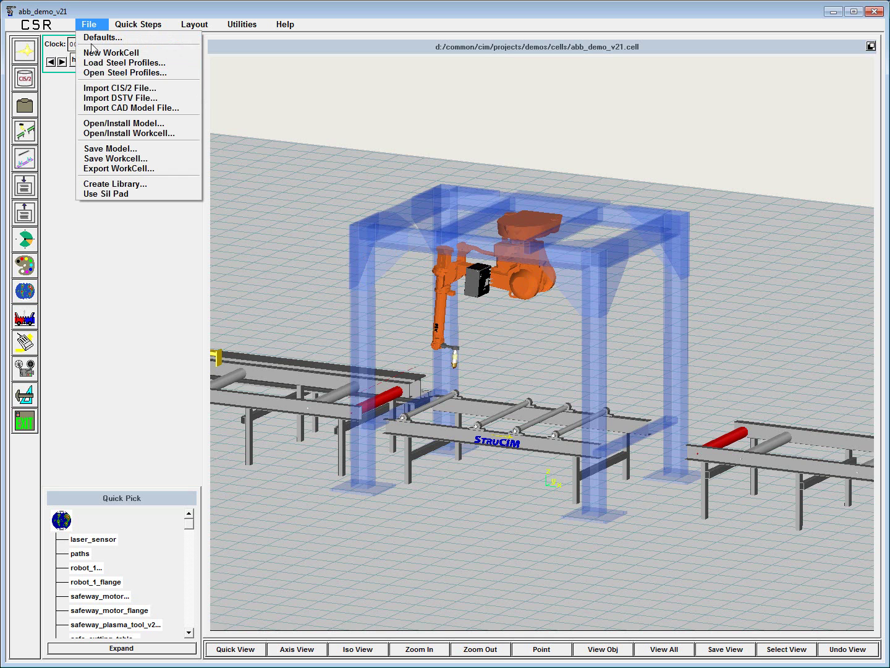
{"action": "left_click", "coordinate": [124, 98]}
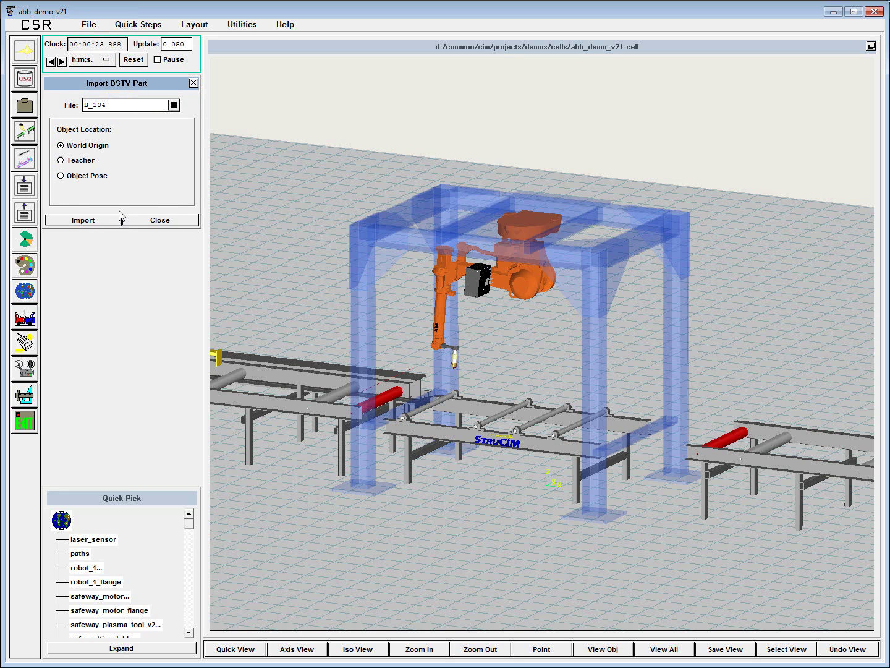
{"action": "left_click", "coordinate": [174, 105]}
{"action": "left_click", "coordinate": [239, 259]}
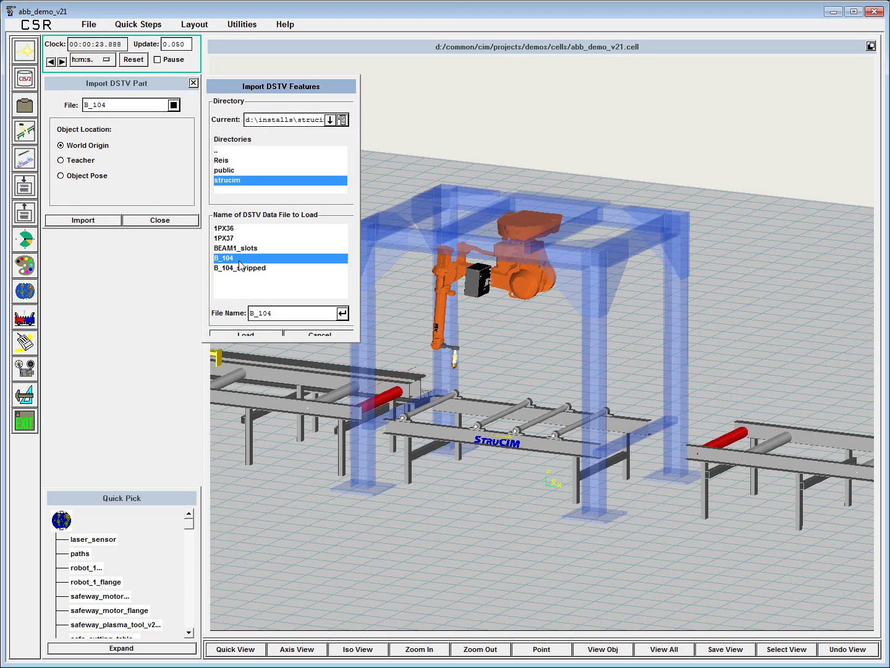
{"action": "left_click", "coordinate": [242, 332]}
{"action": "left_click", "coordinate": [93, 221]}
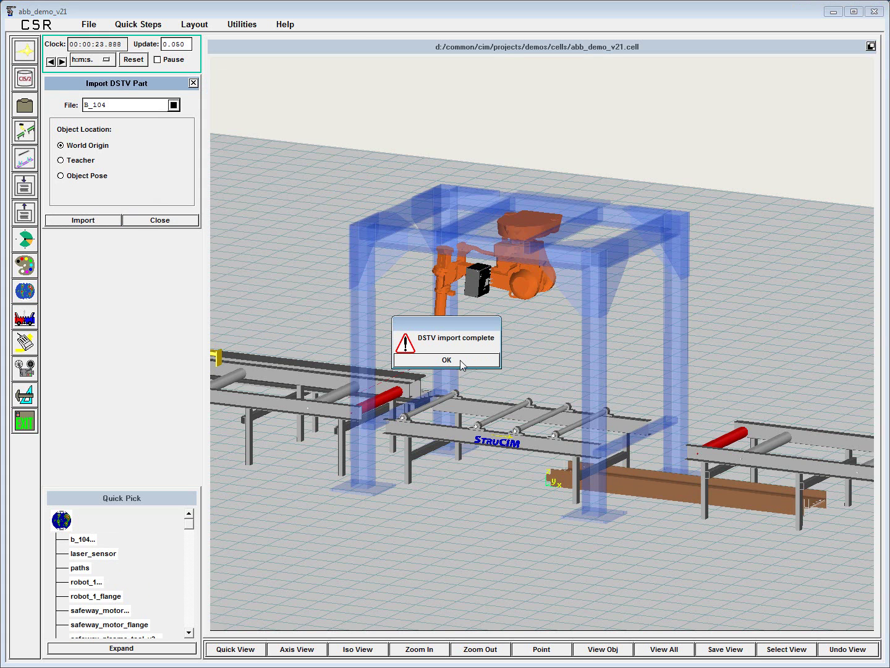
{"action": "left_click", "coordinate": [460, 359]}
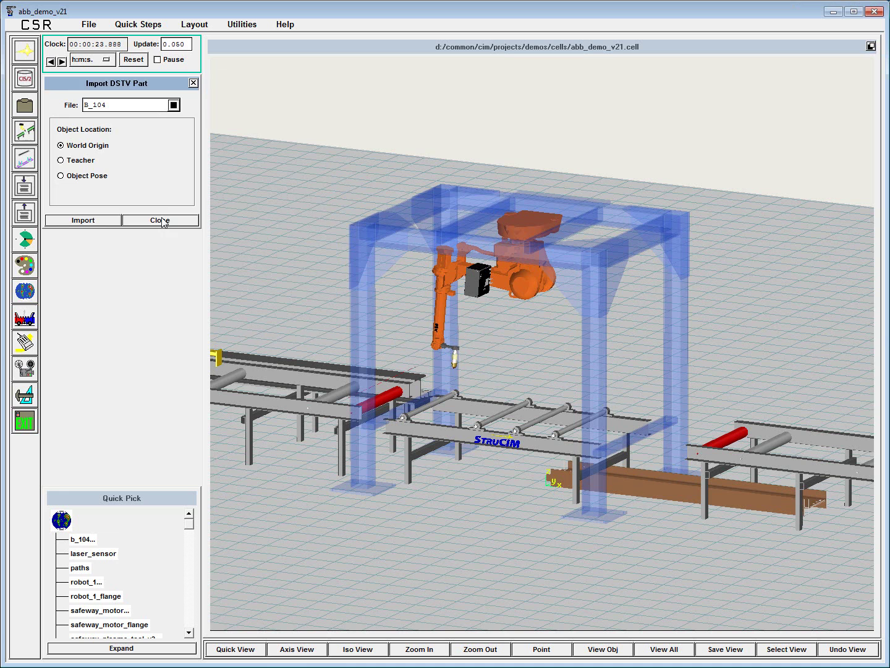
{"action": "left_click", "coordinate": [159, 221]}
Move piece B_104 to the infeed right end first with face B - Near Side up
{"action": "left_click", "coordinate": [24, 130]}
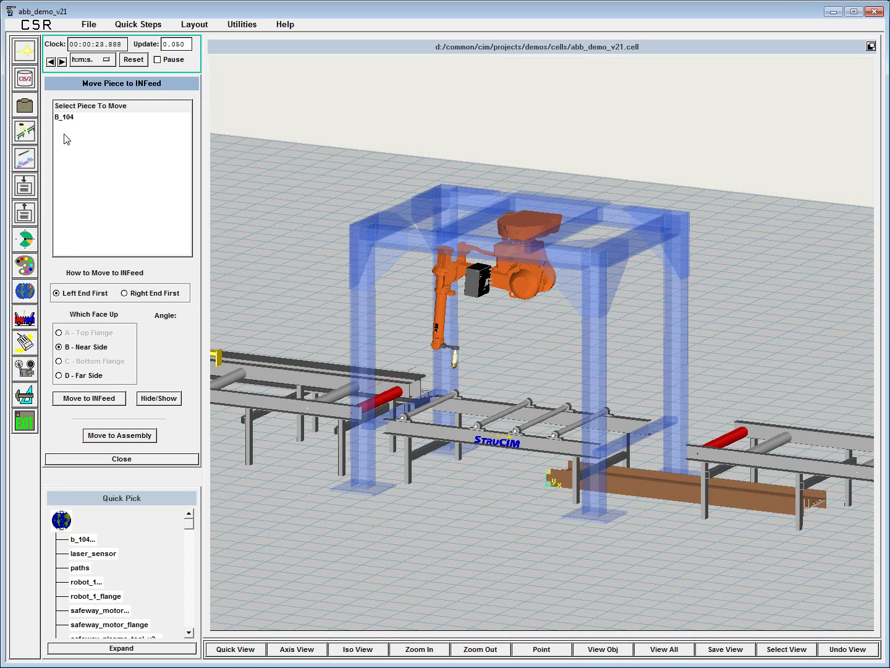
{"action": "left_click", "coordinate": [66, 118]}
{"action": "left_click", "coordinate": [93, 400]}
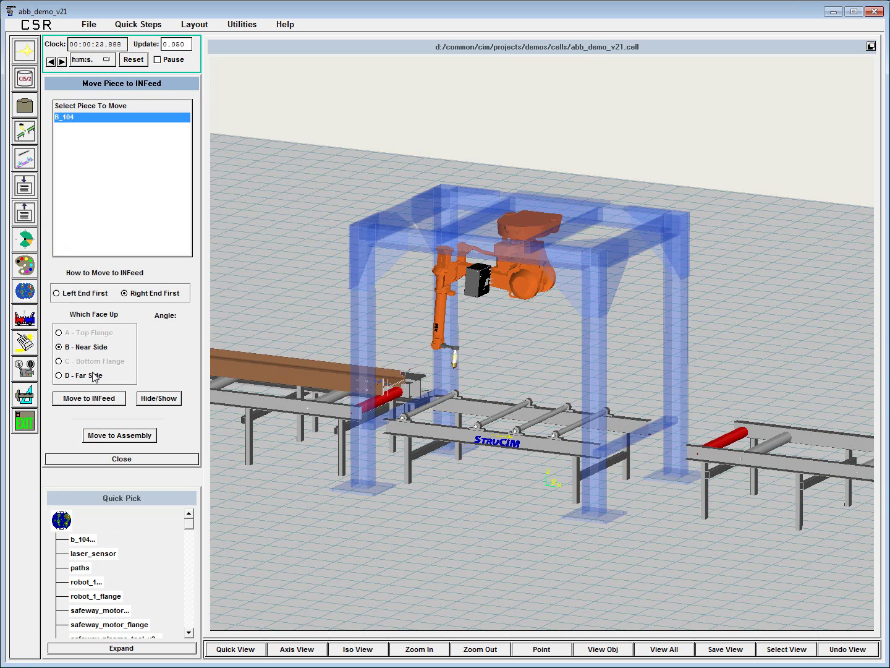
{"action": "left_click", "coordinate": [93, 404]}
Try B_104 on the infeed with D - Far Side up, and move it in again with Left End First
{"action": "left_click", "coordinate": [80, 376]}
{"action": "left_click", "coordinate": [86, 402]}
{"action": "left_click", "coordinate": [78, 398]}
{"action": "left_click", "coordinate": [75, 294]}
{"action": "left_click", "coordinate": [90, 403]}
{"action": "left_click", "coordinate": [155, 464]}
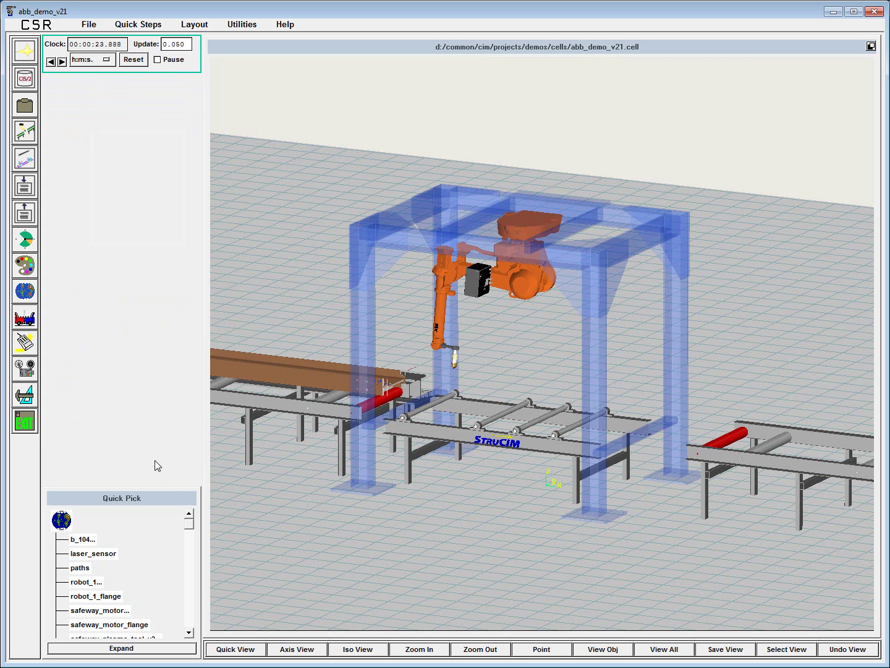
Generate the complete part program for Mild Steel using 260A consumables
{"action": "left_click", "coordinate": [27, 189]}
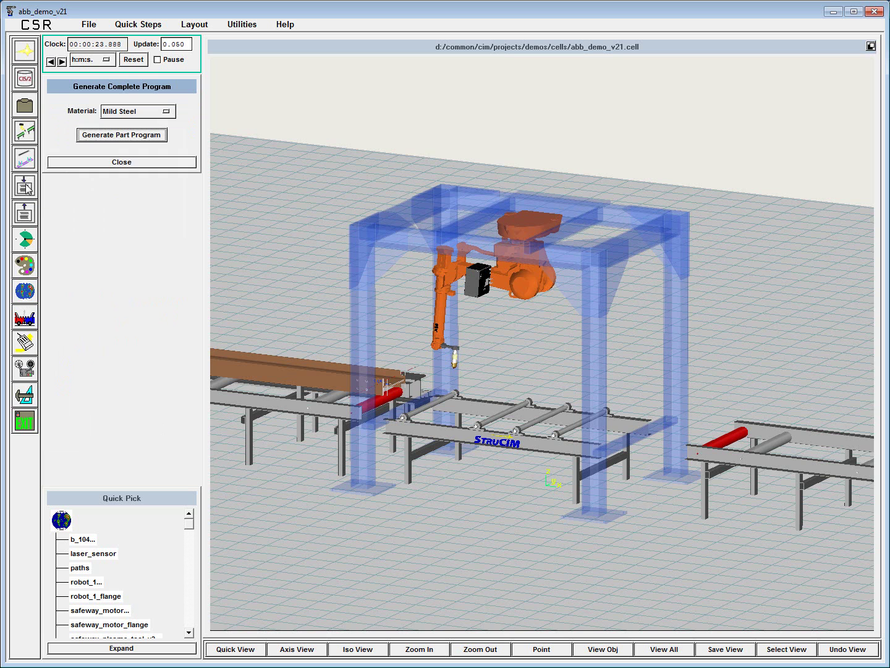
{"action": "left_click", "coordinate": [126, 136]}
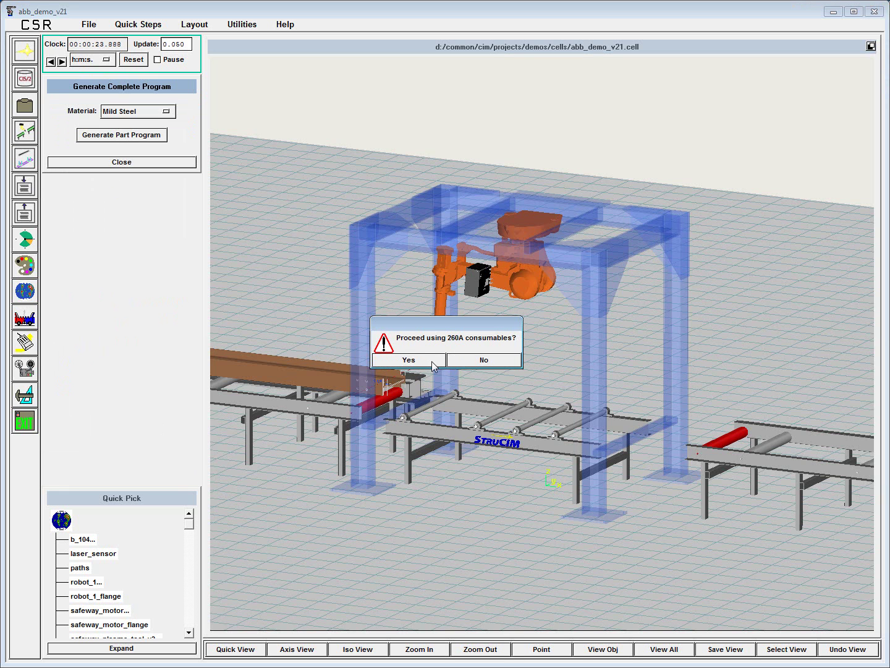
{"action": "left_click", "coordinate": [432, 361]}
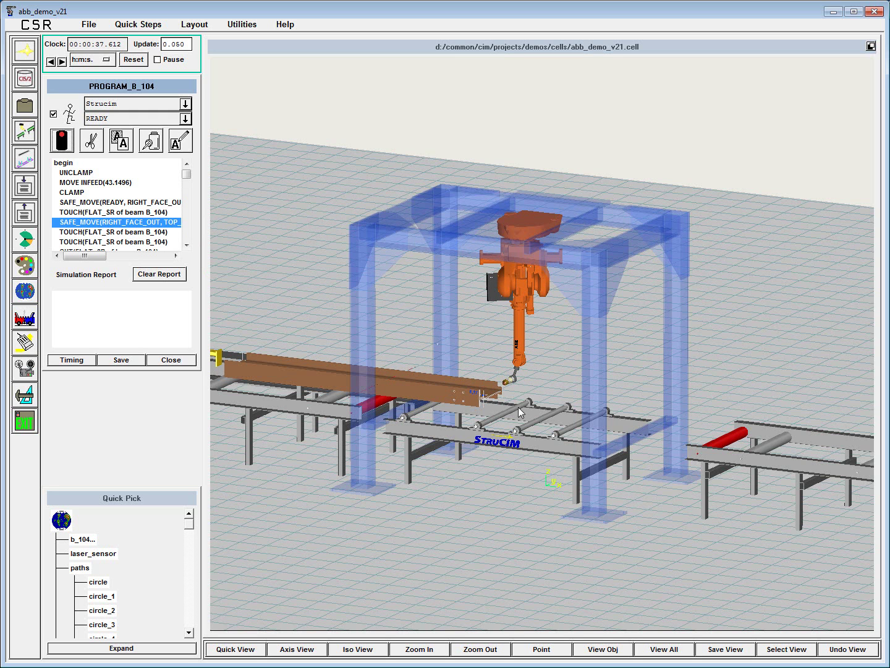
Show the saved FRONT view and start the PROGRAM_B_104 simulation in run mode instead of walk mode
{"action": "left_click", "coordinate": [771, 651]}
{"action": "left_click", "coordinate": [761, 539]}
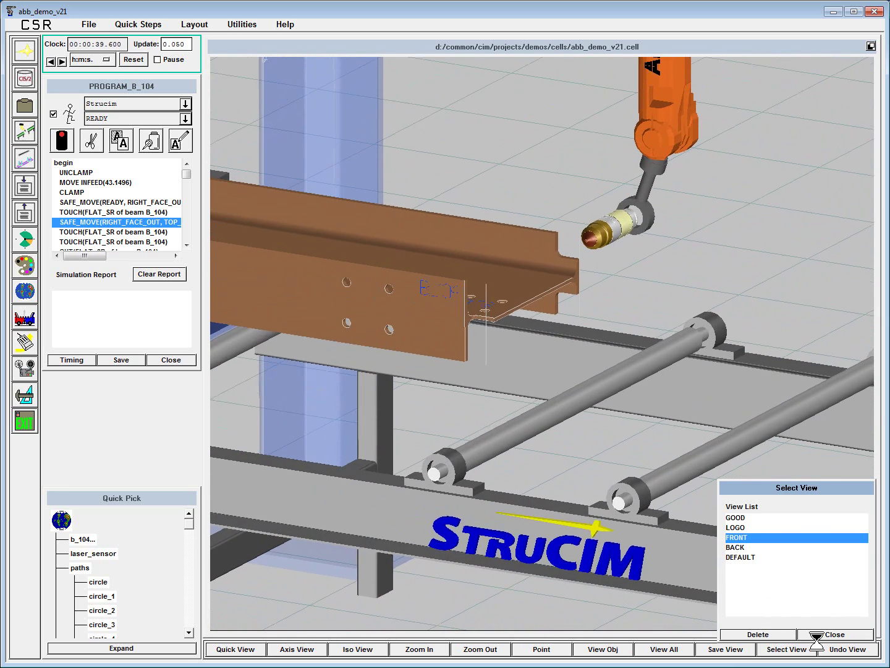
{"action": "left_click", "coordinate": [818, 635]}
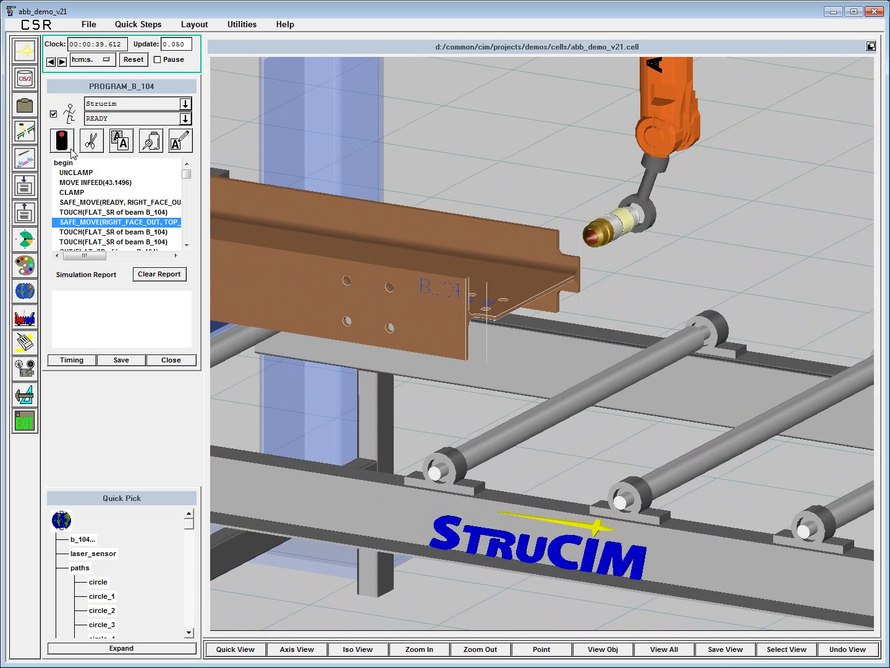
{"action": "left_click", "coordinate": [54, 114]}
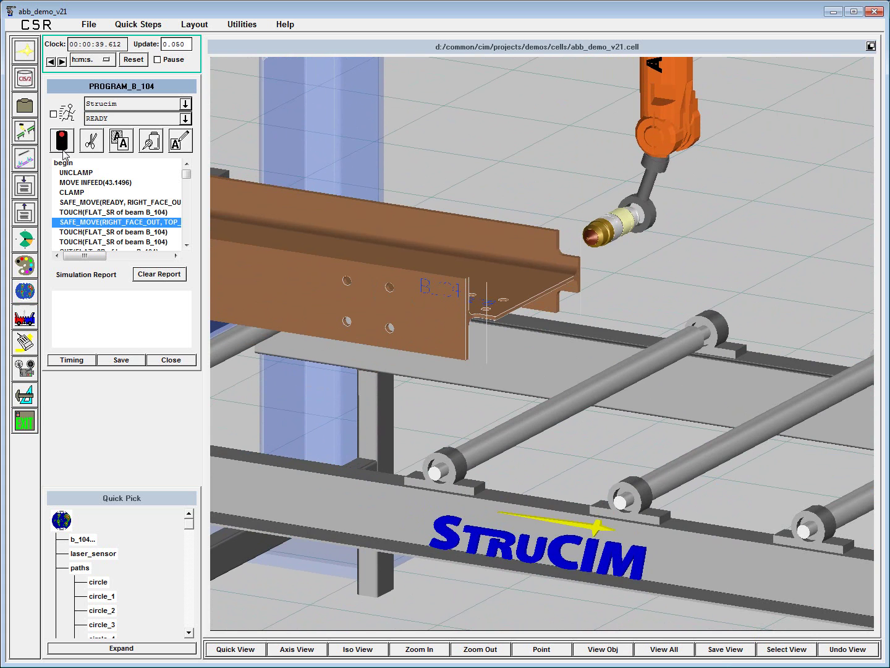
{"action": "left_click", "coordinate": [63, 142]}
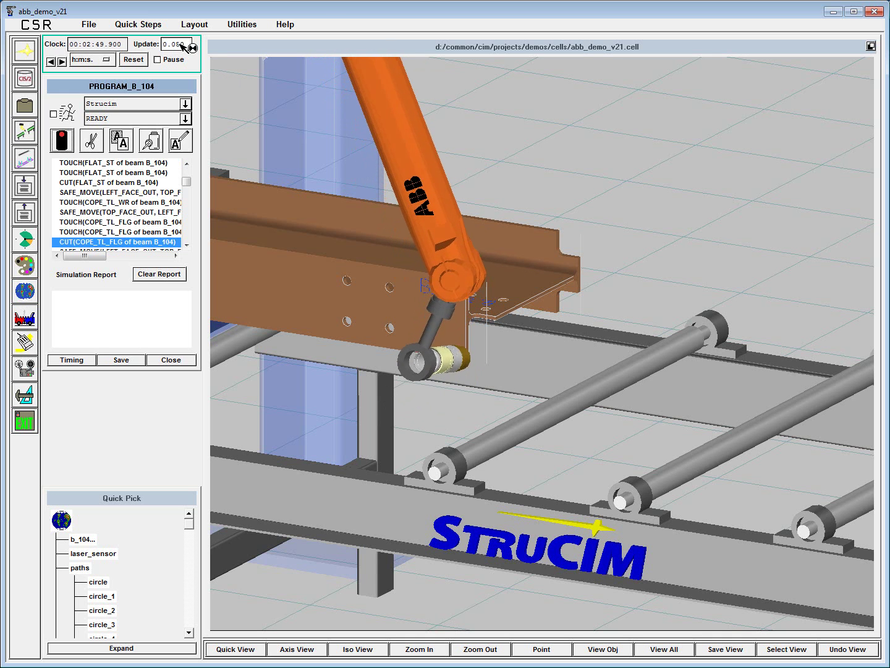
Set the simulation clock's update interval to 0.200 and bring the cutting torch and beam end closer
{"action": "double_click", "coordinate": [181, 48]}
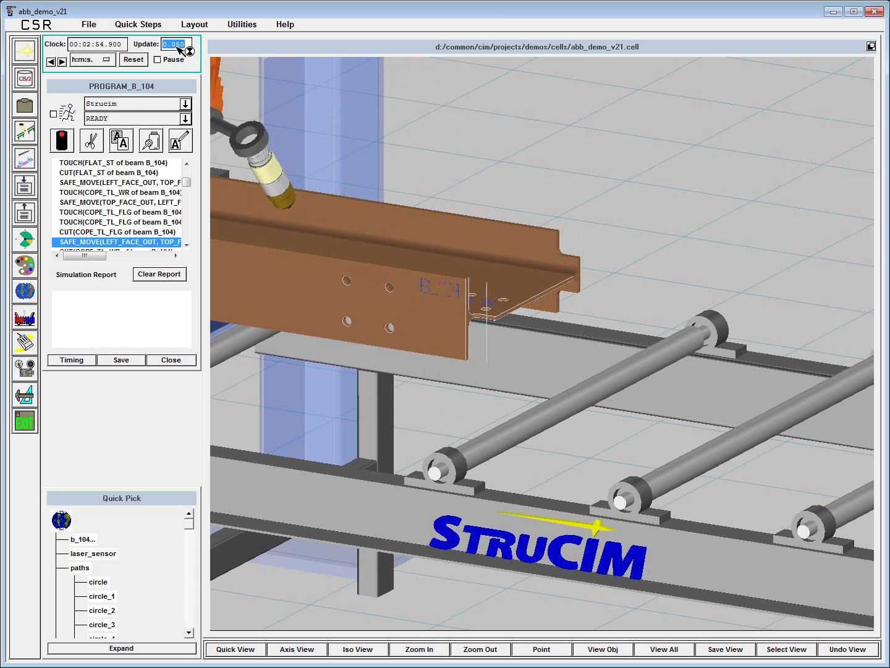
{"action": "type", "text": "0.200"}
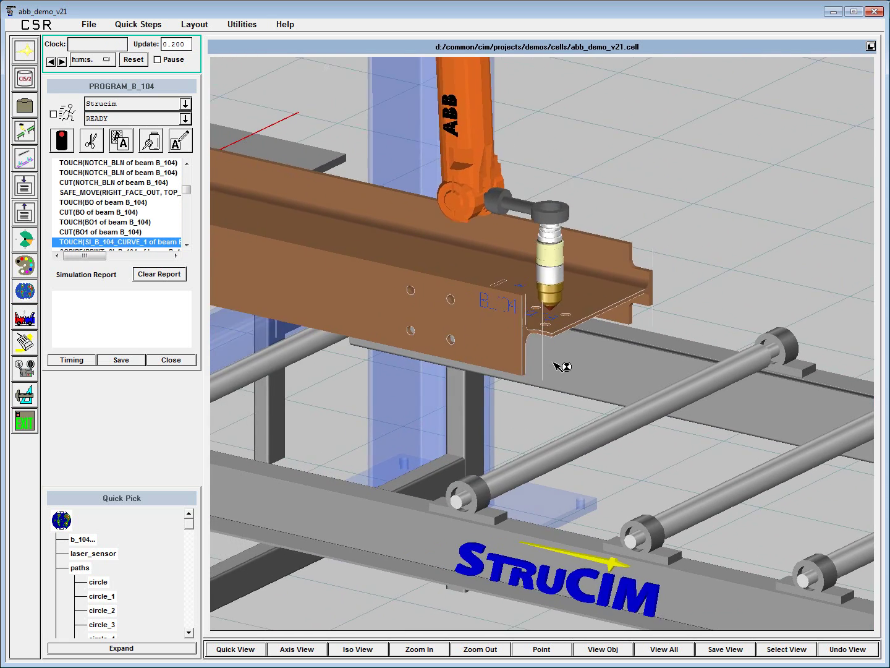
{"action": "middle_click_drag", "start_coordinate": [561, 366], "coordinate": [562, 411]}
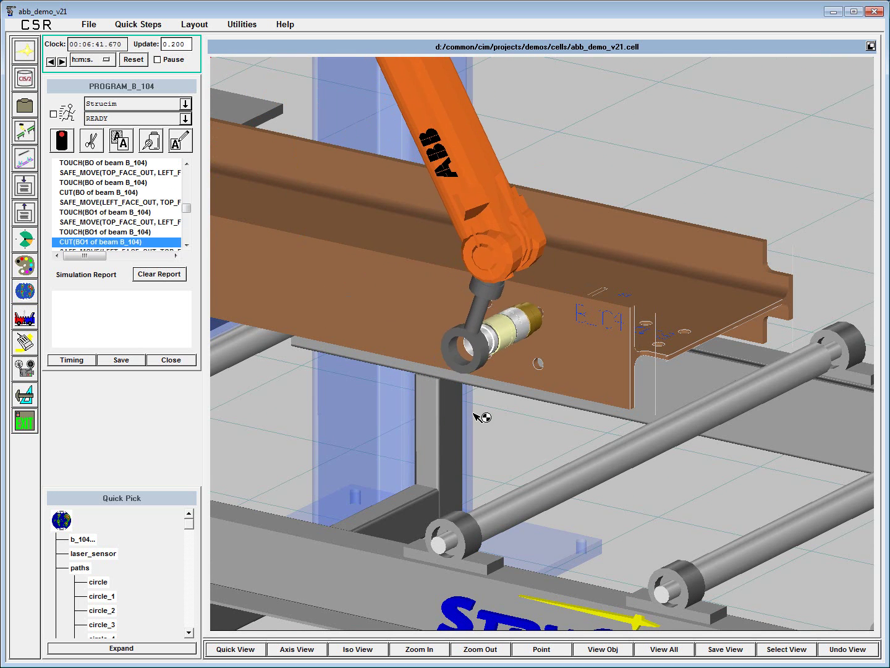
Set the simulation clock's update interval to 0.050
{"action": "double_click", "coordinate": [184, 47]}
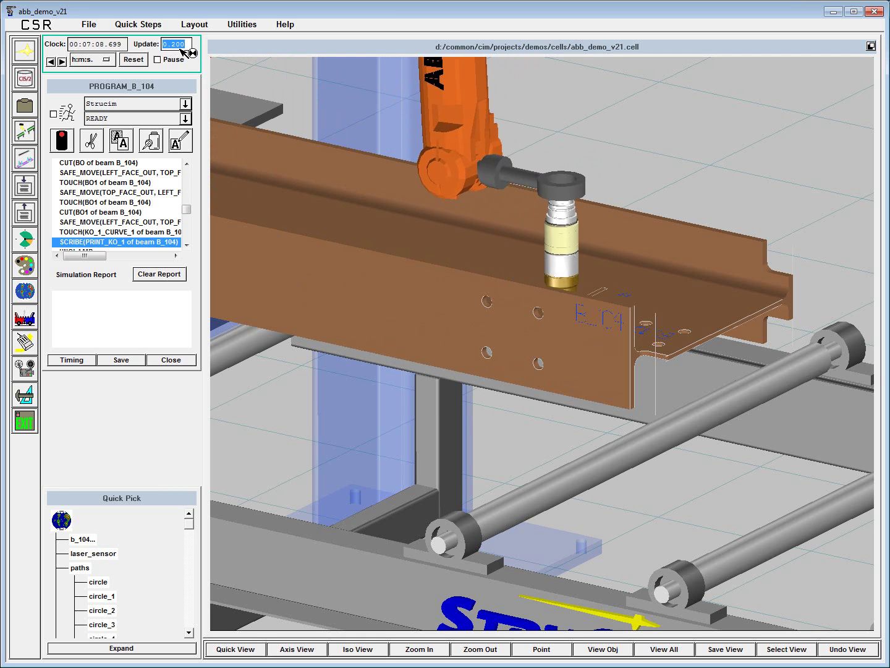
{"action": "type", "text": ".050"}
{"action": "key", "text": "Return"}
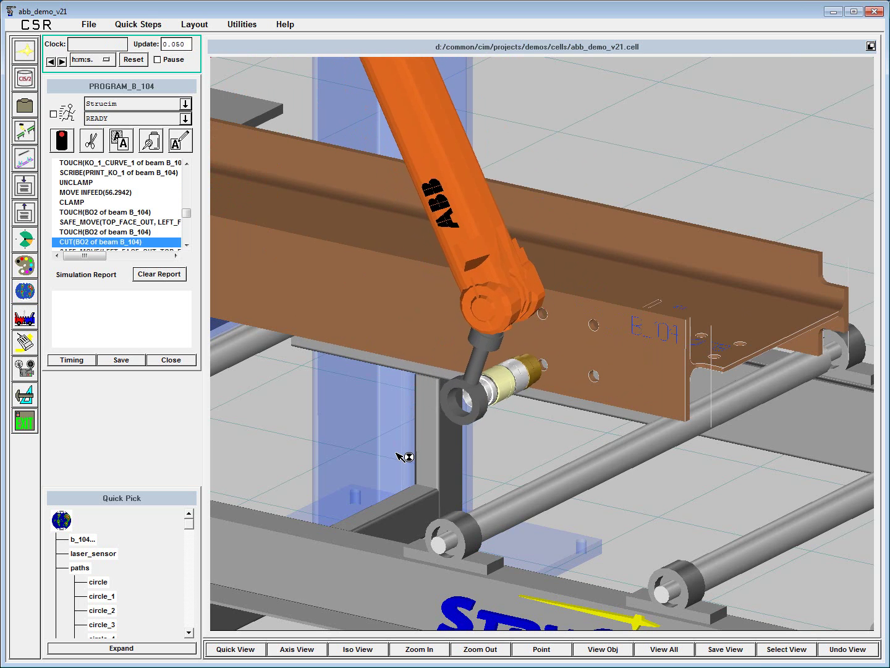
Follow the running simulation from the saved GOOD view and from the saved BACK view
{"action": "left_click", "coordinate": [782, 648]}
{"action": "left_click", "coordinate": [738, 520]}
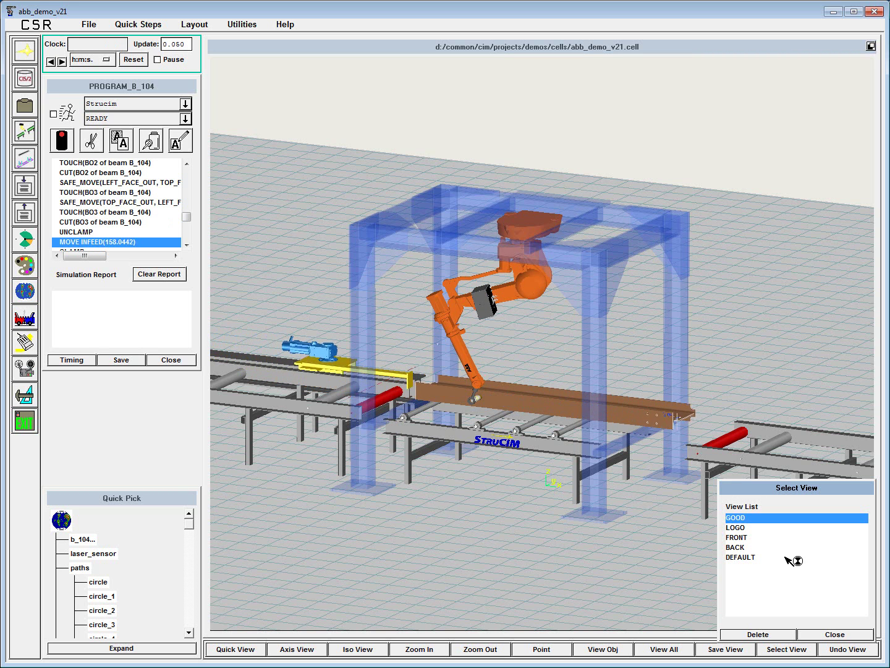
{"action": "left_click", "coordinate": [742, 548]}
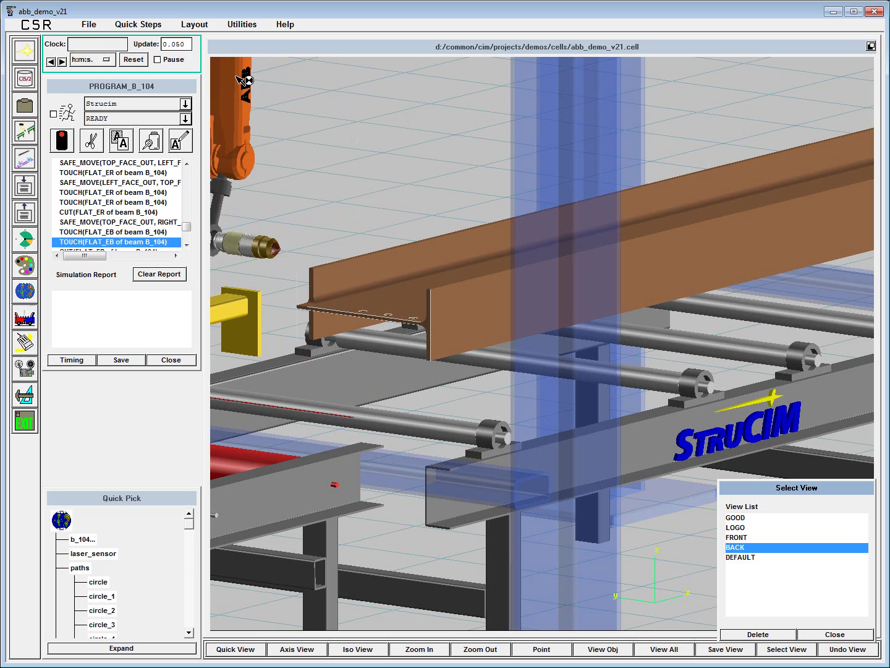
Set the simulation clock's update interval to 0.2 for the cuts at the beam's rear end
{"action": "double_click", "coordinate": [179, 45]}
{"action": "type", "text": "0.2"}
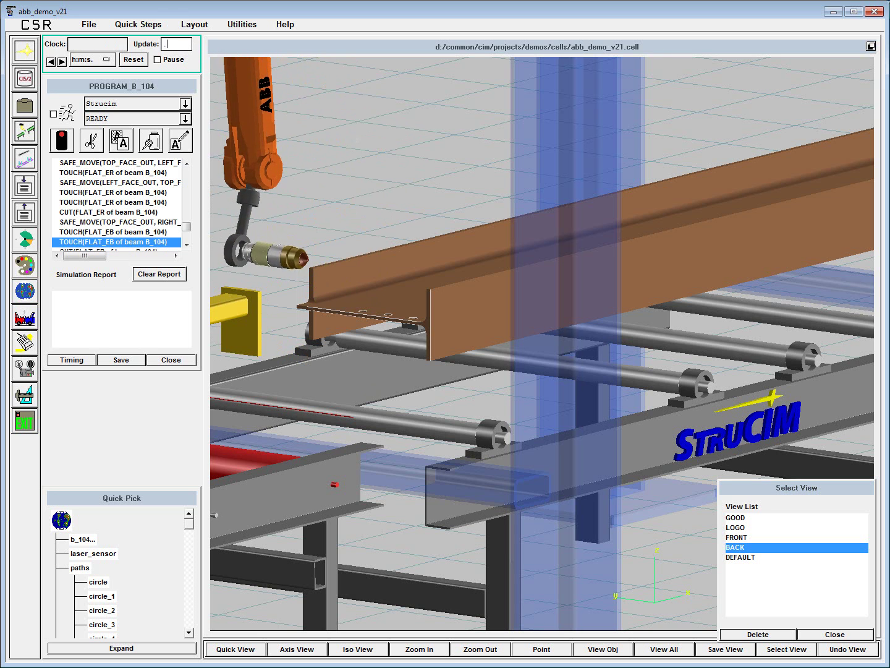
{"action": "key", "text": "Return"}
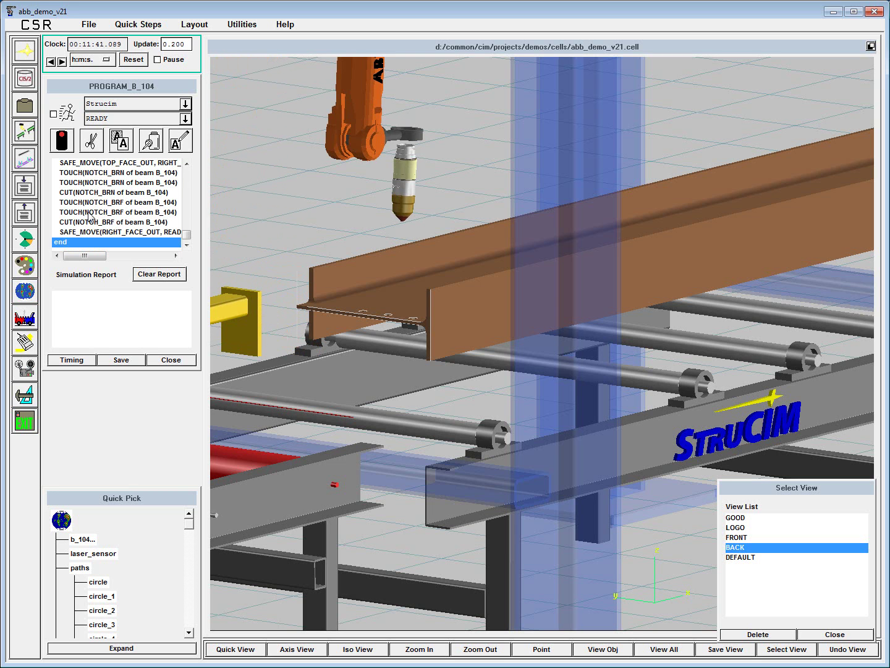
Save PROGRAM_B_104 as ABB robot programs and close the saved-views list
{"action": "left_click", "coordinate": [127, 358]}
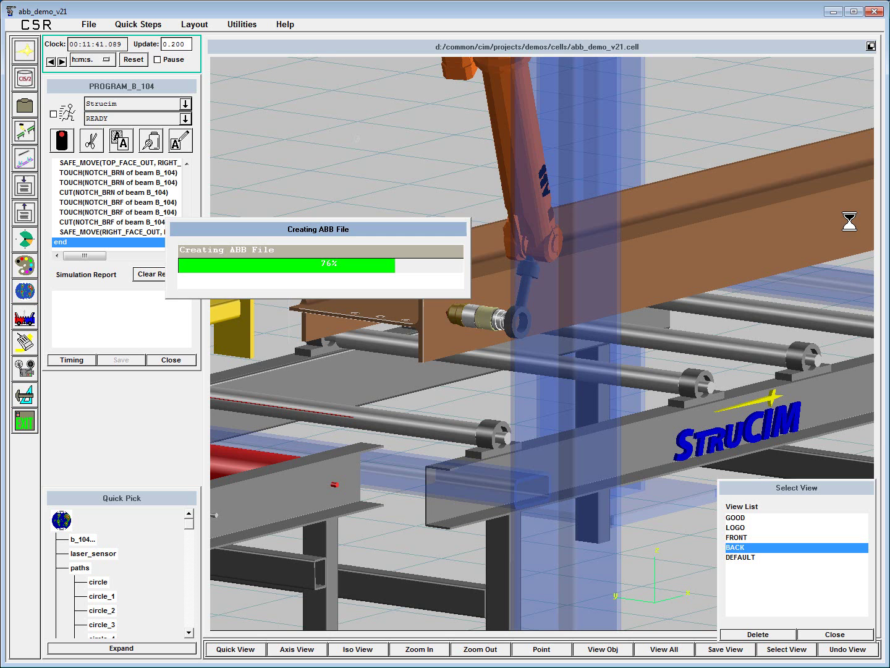
{"action": "left_click", "coordinate": [828, 634]}
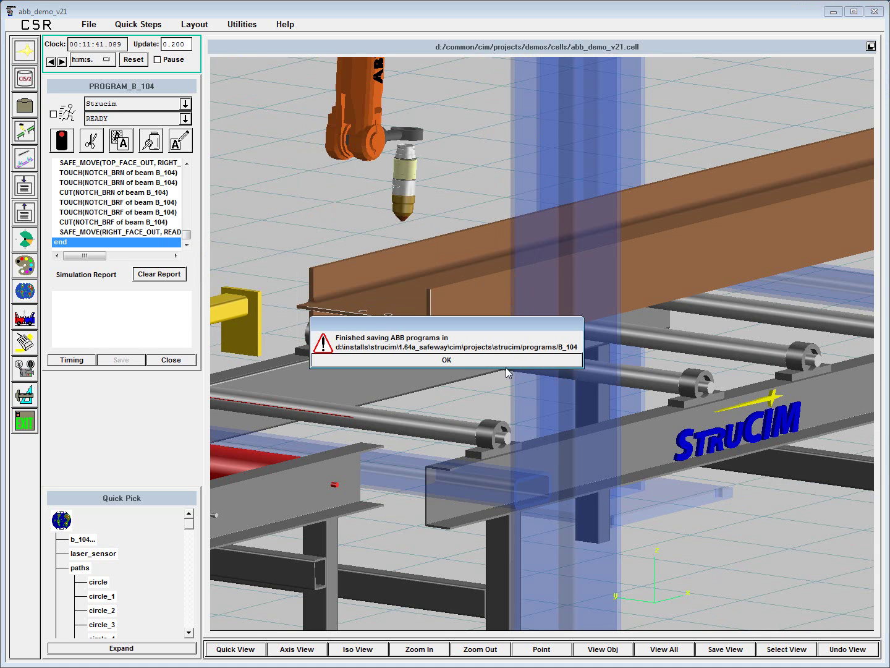
{"action": "left_click", "coordinate": [568, 360]}
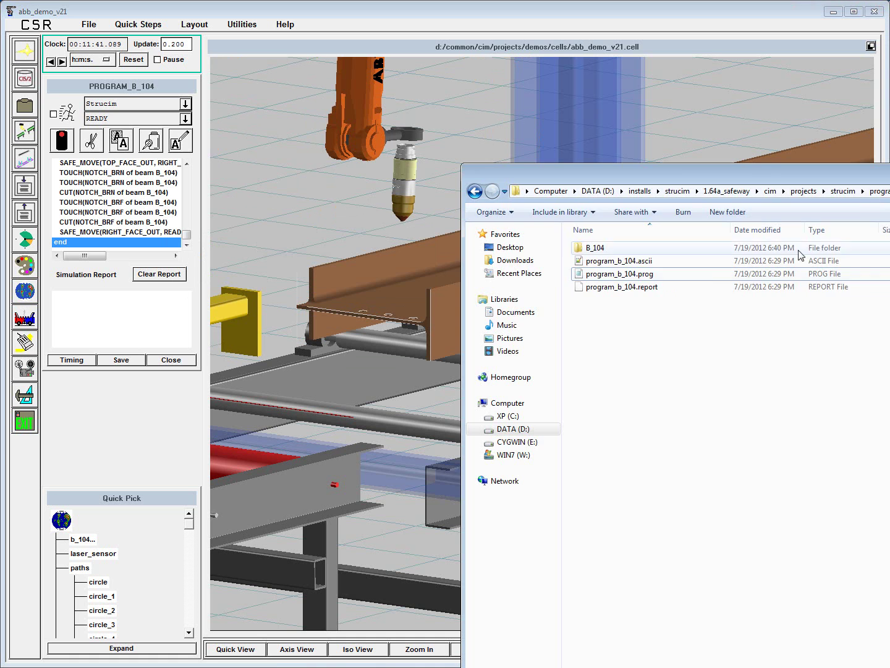
Open b_104.mod from the saved B_104 program folder and examine its torch touch and safe-move procedures
{"action": "double_click", "coordinate": [597, 250]}
{"action": "double_click", "coordinate": [599, 254]}
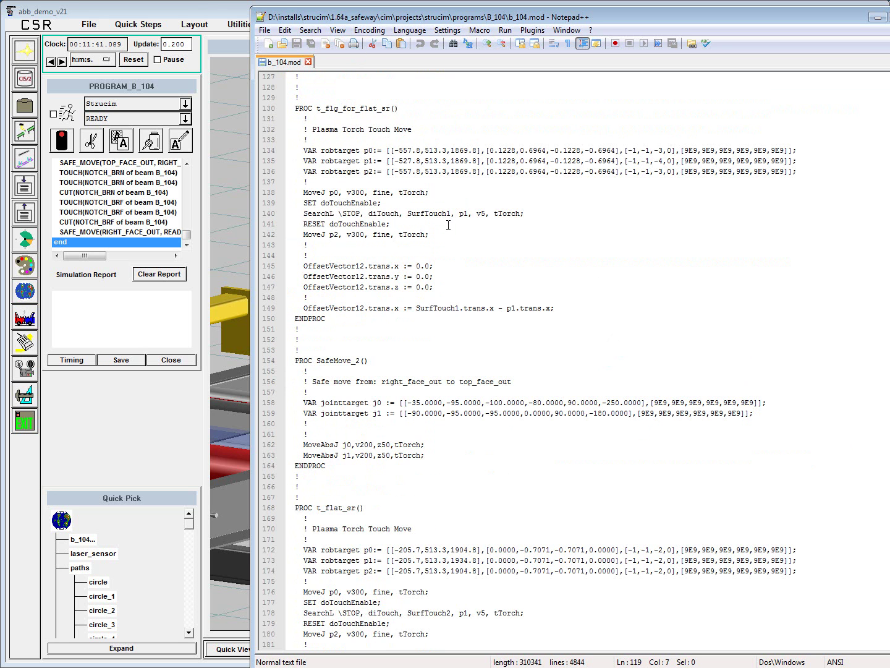
{"action": "scroll", "coordinate": [448, 225], "scroll_direction": "down", "scroll_amount": 4}
{"action": "scroll", "coordinate": [439, 255], "scroll_direction": "down", "scroll_amount": 6}
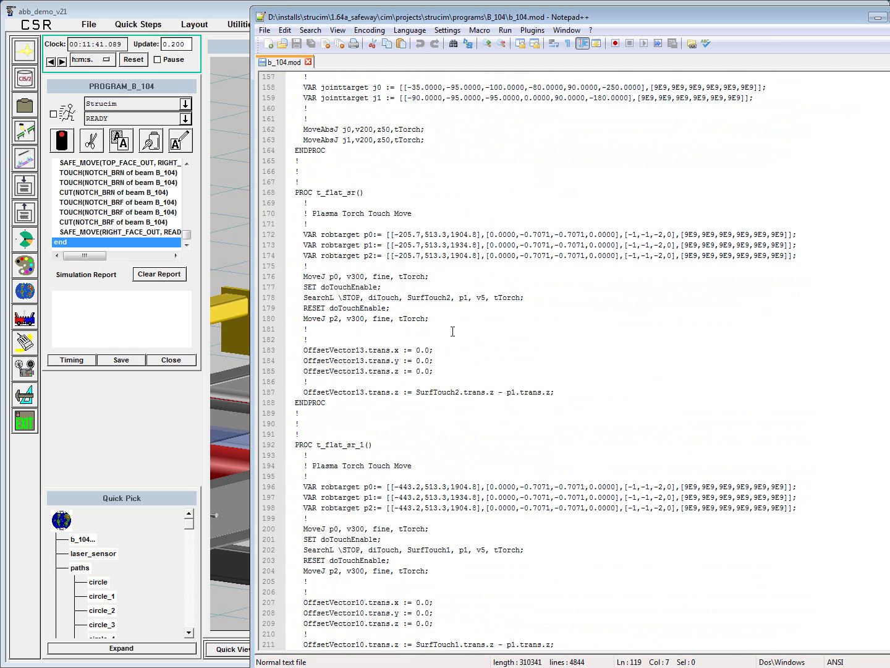
{"action": "scroll", "coordinate": [395, 186], "scroll_direction": "up", "scroll_amount": 3}
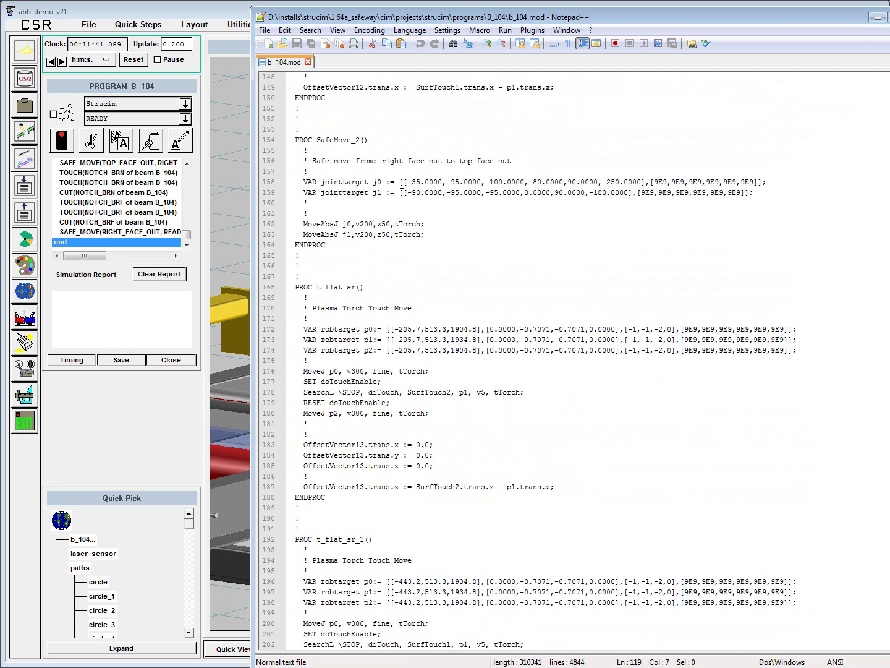
{"action": "scroll", "coordinate": [386, 365], "scroll_direction": "down", "scroll_amount": 8}
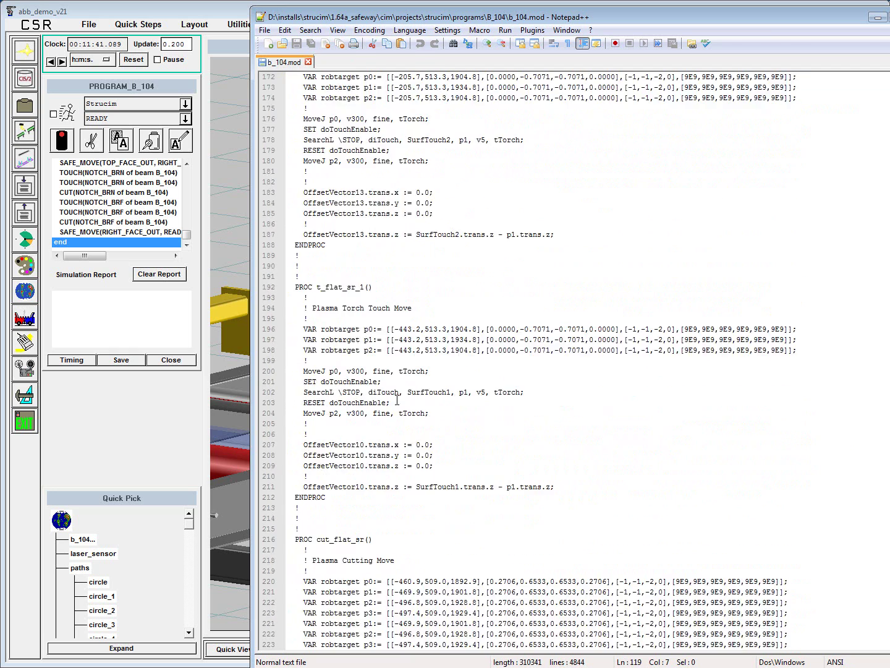
Highlight the doTouchEnable and SearchL lines 201 to 203 in t_flat_sr_1, and examine the cut_flat_sr procedure
{"action": "triple_click", "coordinate": [343, 382]}
{"action": "left_click_drag", "start_coordinate": [343, 382], "coordinate": [345, 411]}
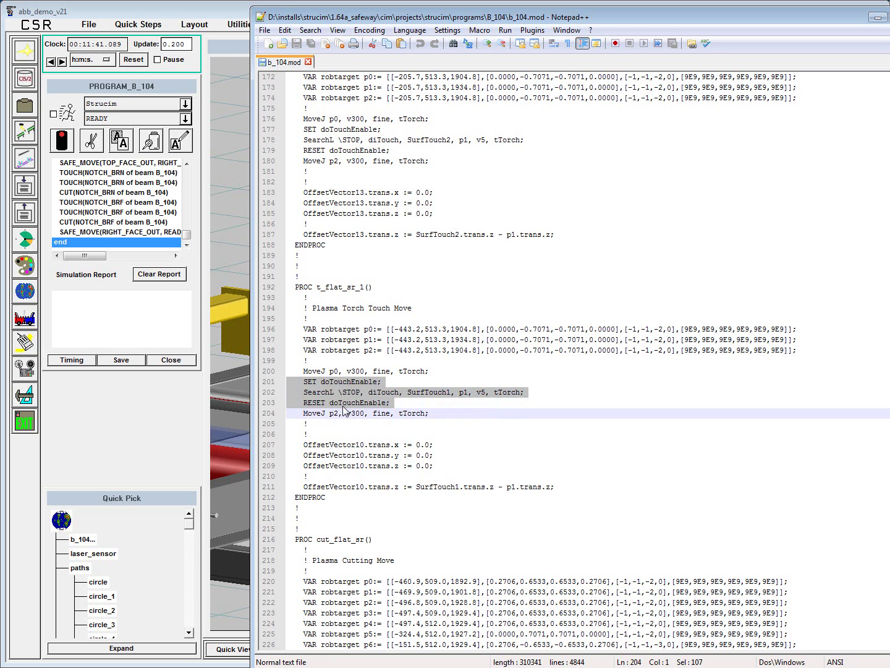
{"action": "left_click", "coordinate": [436, 403]}
{"action": "scroll", "coordinate": [436, 402], "scroll_direction": "down", "scroll_amount": 5}
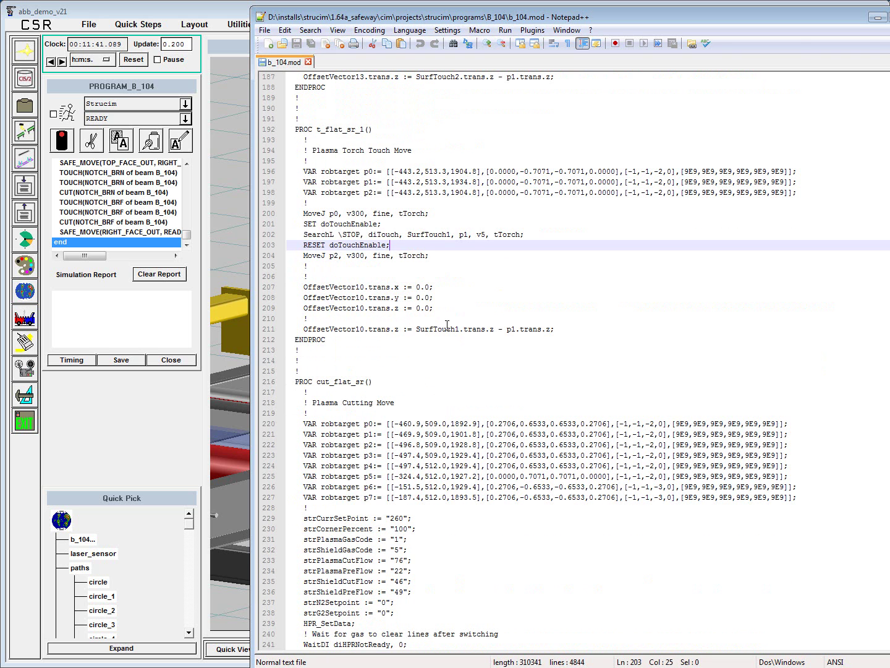
Switch to the browser showing the StruCIM product page and select its web address
{"action": "left_click", "coordinate": [201, 4]}
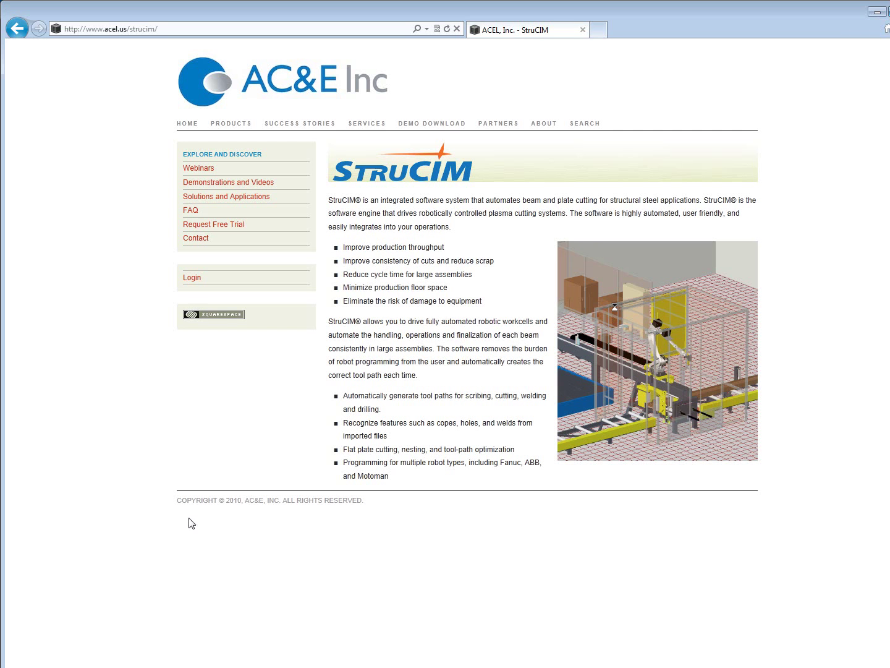
{"action": "left_click", "coordinate": [120, 29]}
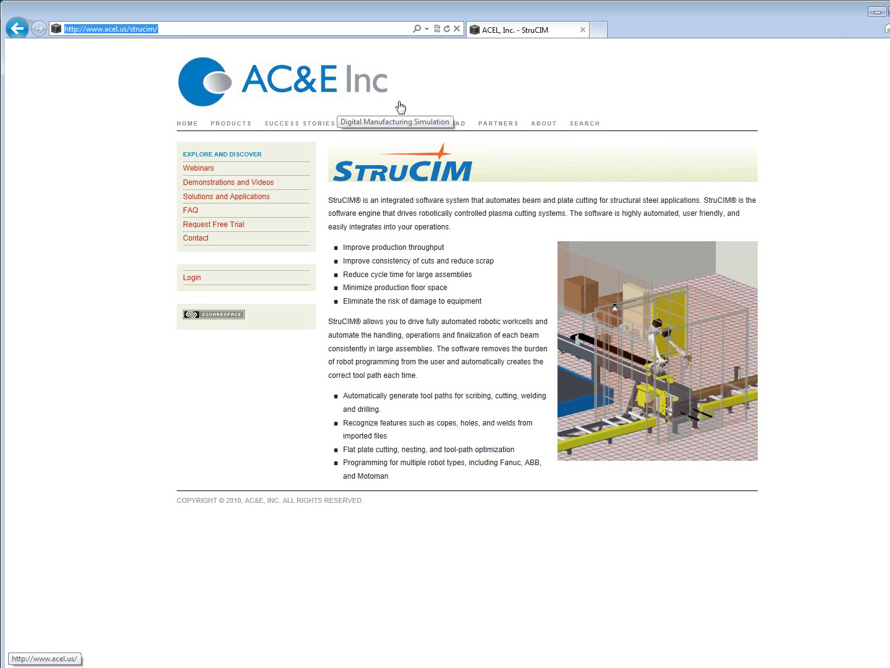